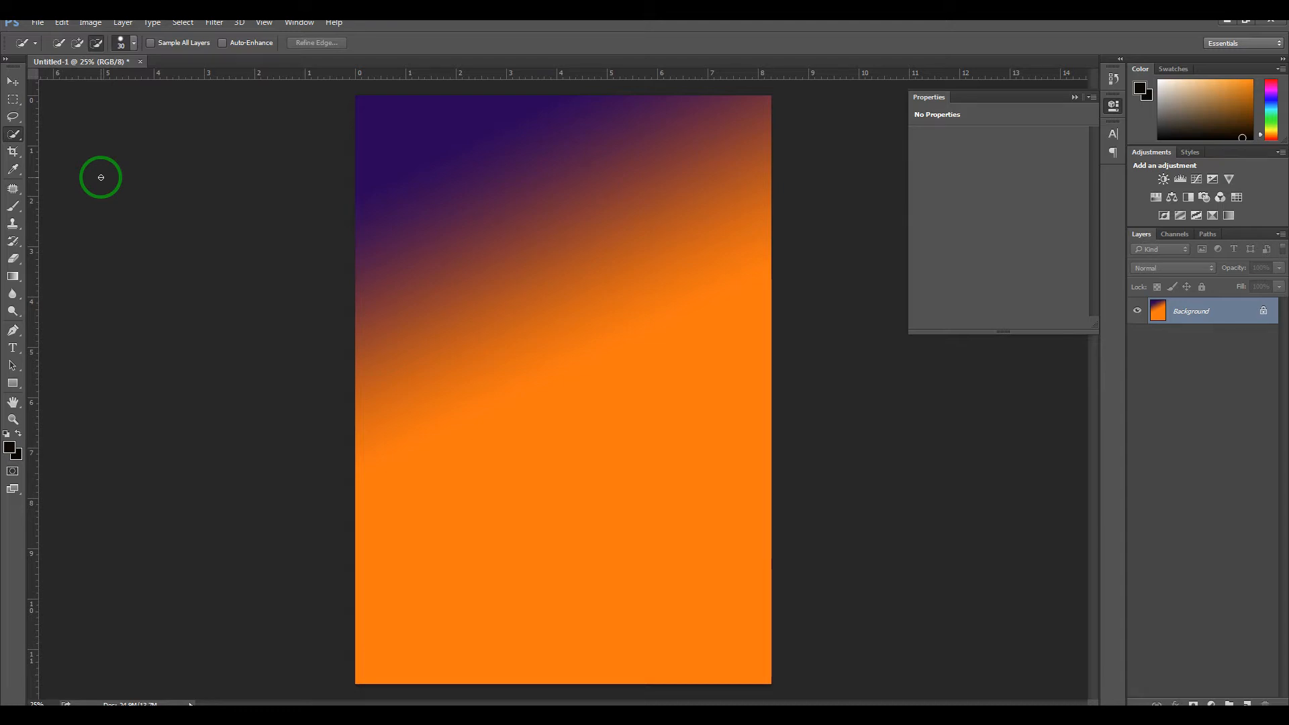
Try the Quick Selection tool from the gradient's dark purple corner down into the orange area, and deselect.
{"action": "right_click", "coordinate": [13, 134]}
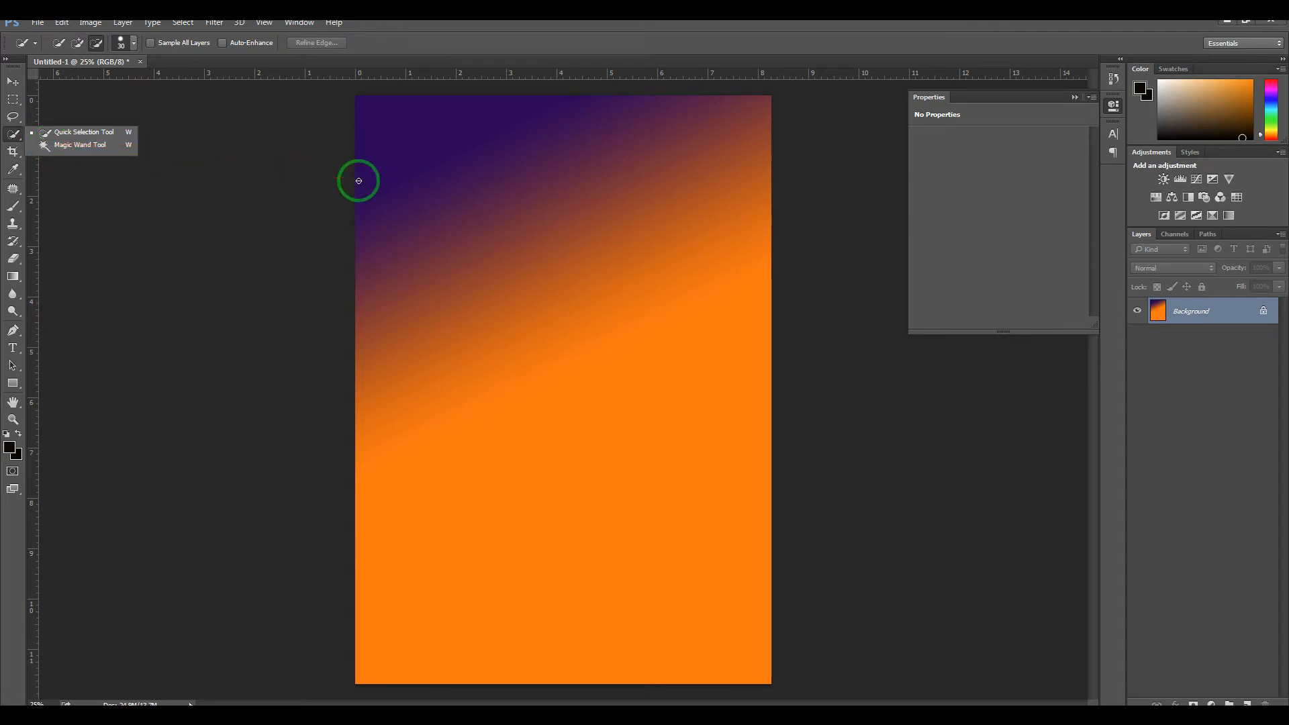
{"action": "left_click", "coordinate": [105, 138]}
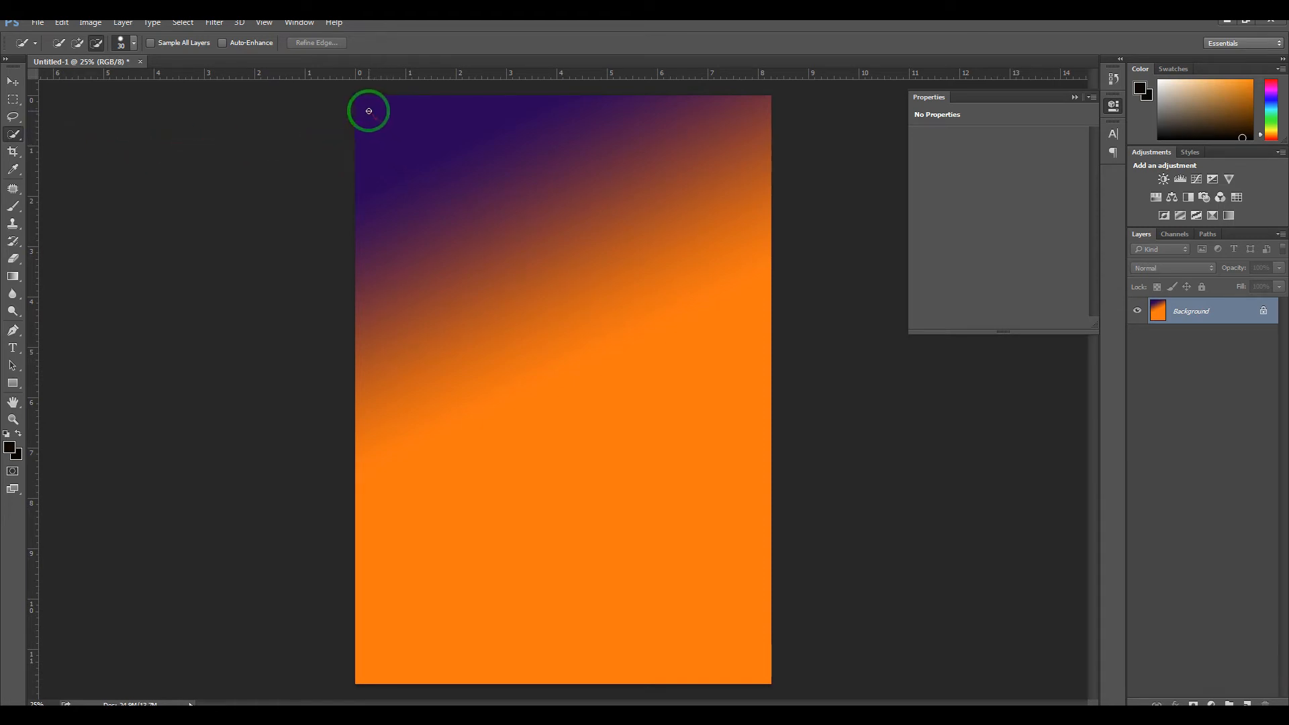
{"action": "mouse_move", "coordinate": [369, 111]}
{"action": "left_mouse_down"}
{"action": "mouse_move", "coordinate": [541, 200]}
{"action": "mouse_move", "coordinate": [506, 215]}
{"action": "left_mouse_up"}
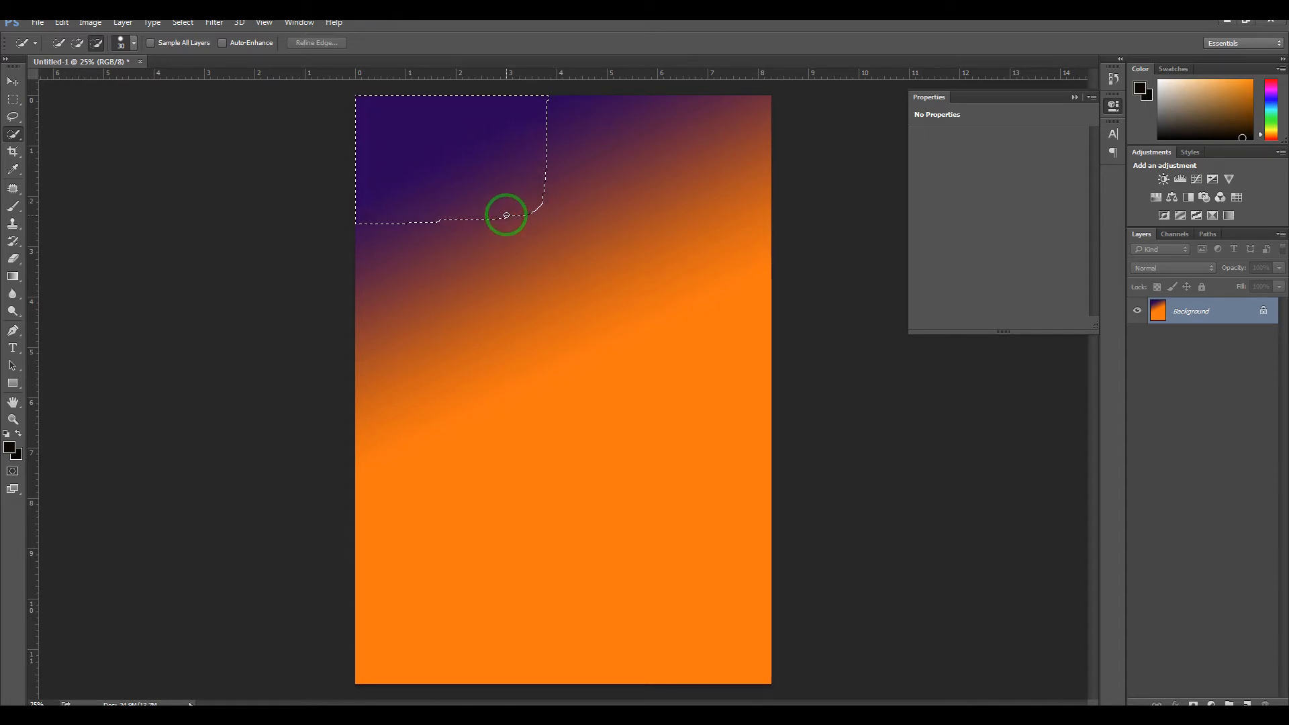
{"action": "mouse_move", "coordinate": [506, 212]}
{"action": "left_mouse_down"}
{"action": "mouse_move", "coordinate": [589, 177]}
{"action": "mouse_move", "coordinate": [550, 218]}
{"action": "mouse_move", "coordinate": [497, 238]}
{"action": "mouse_move", "coordinate": [477, 268]}
{"action": "mouse_move", "coordinate": [580, 210]}
{"action": "mouse_move", "coordinate": [625, 208]}
{"action": "mouse_move", "coordinate": [665, 167]}
{"action": "mouse_move", "coordinate": [702, 209]}
{"action": "mouse_move", "coordinate": [653, 320]}
{"action": "left_mouse_up"}
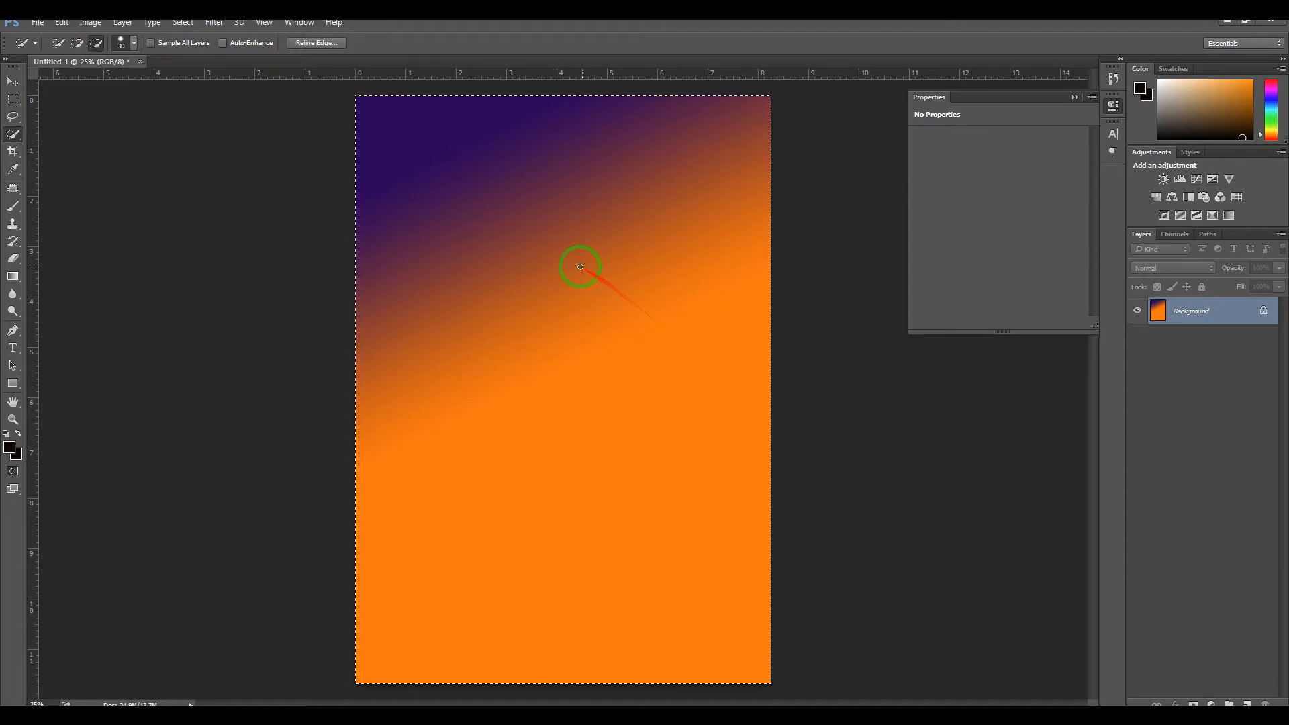
{"action": "key", "text": "ctrl+d"}
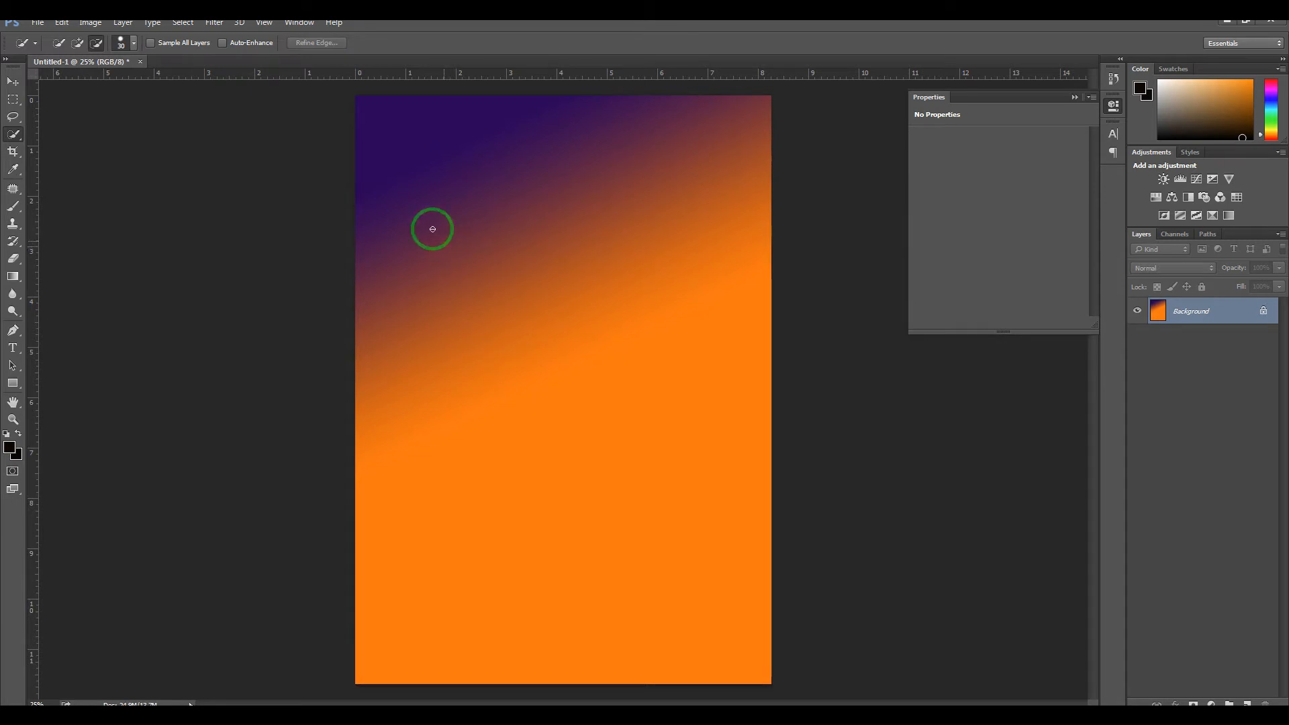
Brush a quick selection from the purple corner toward the middle of the gradient and extend it over the whole canvas.
{"action": "mouse_move", "coordinate": [389, 120]}
{"action": "left_mouse_down"}
{"action": "mouse_move", "coordinate": [466, 200]}
{"action": "mouse_move", "coordinate": [578, 244]}
{"action": "mouse_move", "coordinate": [583, 276]}
{"action": "left_mouse_up"}
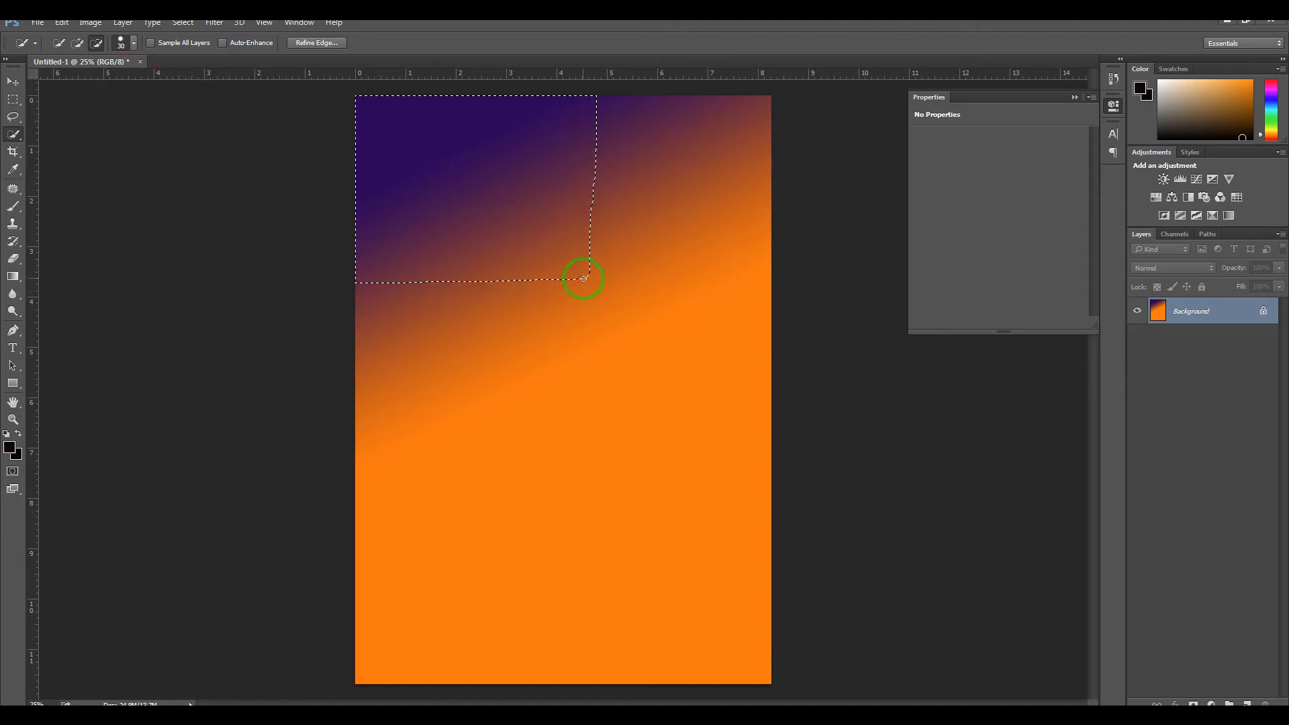
{"action": "left_click_drag", "start_coordinate": [583, 277], "coordinate": [585, 259]}
{"action": "mouse_move", "coordinate": [588, 194]}
{"action": "left_mouse_down"}
{"action": "mouse_move", "coordinate": [563, 253]}
{"action": "mouse_move", "coordinate": [539, 273]}
{"action": "mouse_move", "coordinate": [446, 271]}
{"action": "mouse_move", "coordinate": [440, 285]}
{"action": "mouse_move", "coordinate": [385, 272]}
{"action": "mouse_move", "coordinate": [572, 180]}
{"action": "mouse_move", "coordinate": [598, 126]}
{"action": "mouse_move", "coordinate": [592, 186]}
{"action": "left_mouse_up"}
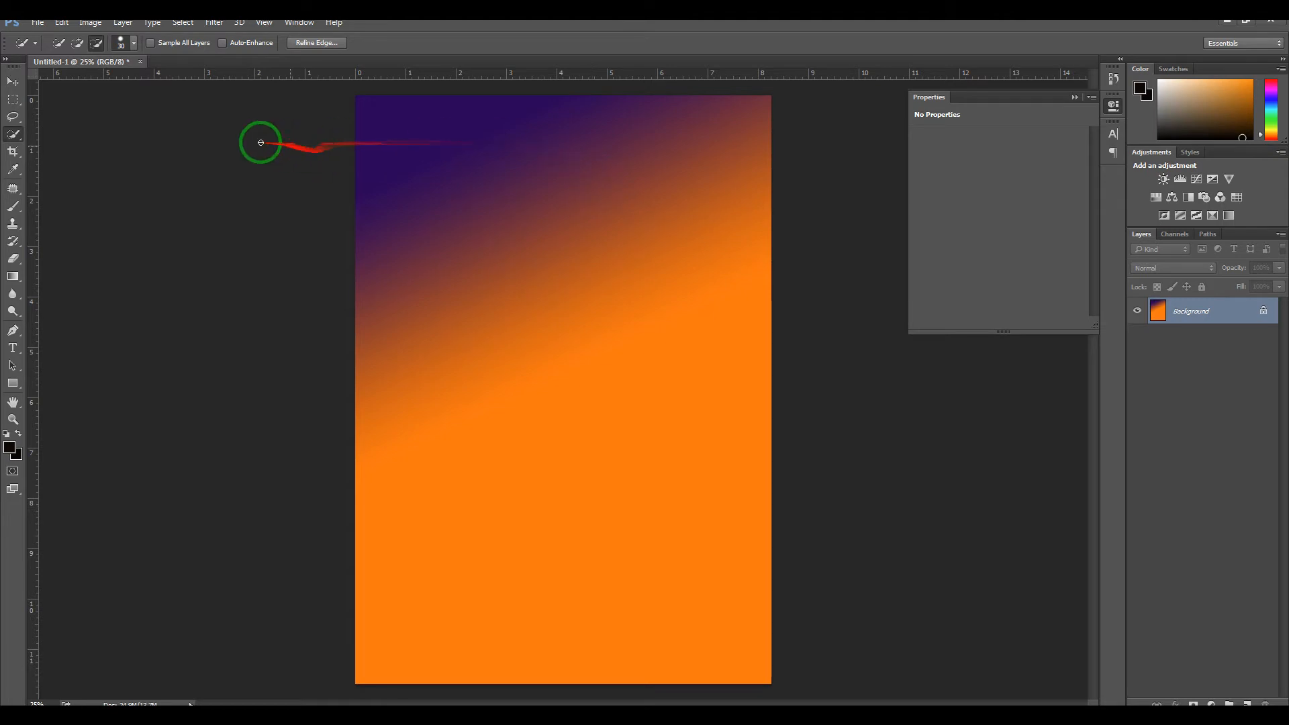
Use the Magic Wand with tolerance 32 to sample successive gradient bands, ending with the solid orange area selected.
{"action": "right_click", "coordinate": [14, 138]}
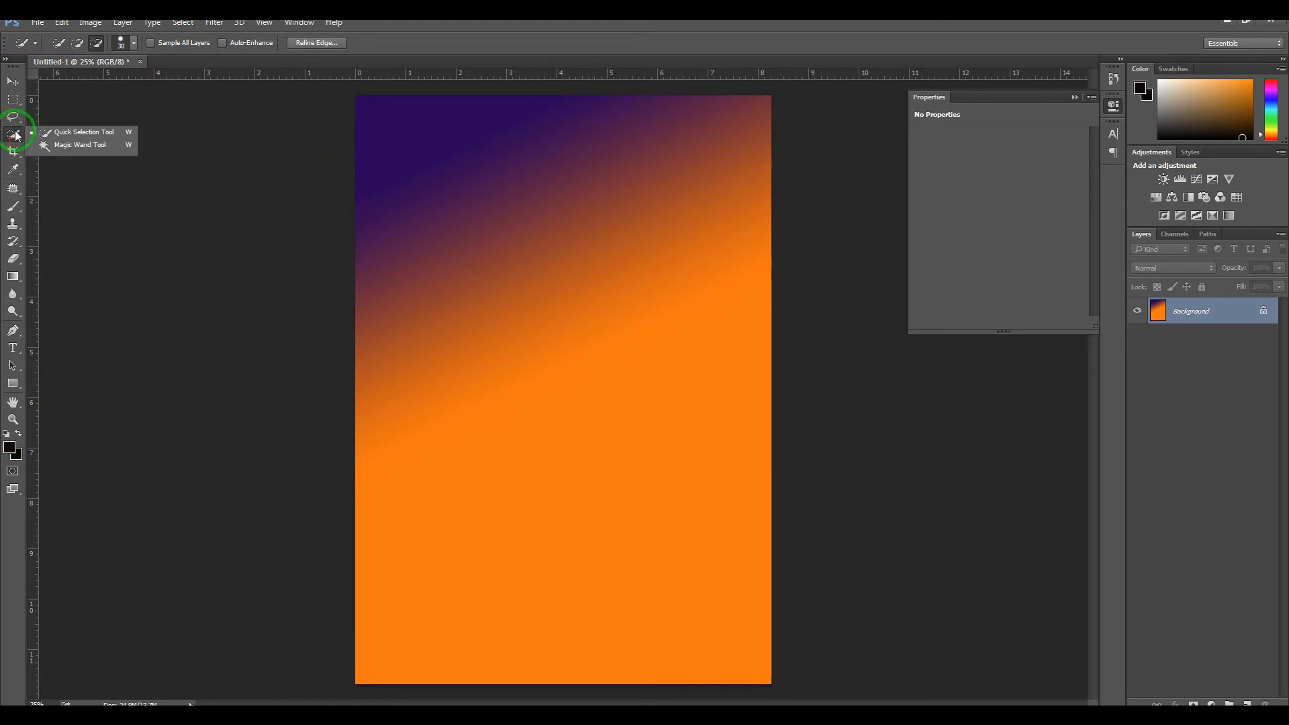
{"action": "left_click", "coordinate": [69, 147]}
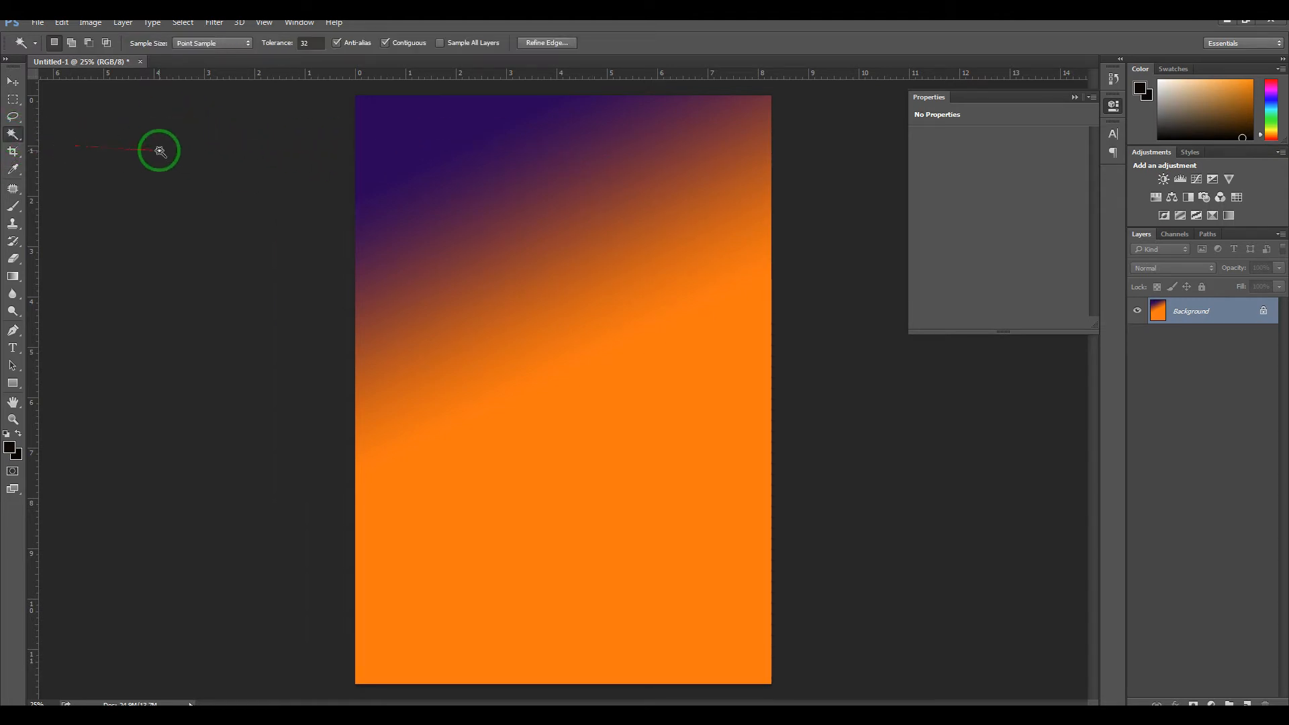
{"action": "left_click", "coordinate": [398, 158]}
{"action": "left_click", "coordinate": [453, 235]}
{"action": "left_click", "coordinate": [519, 325]}
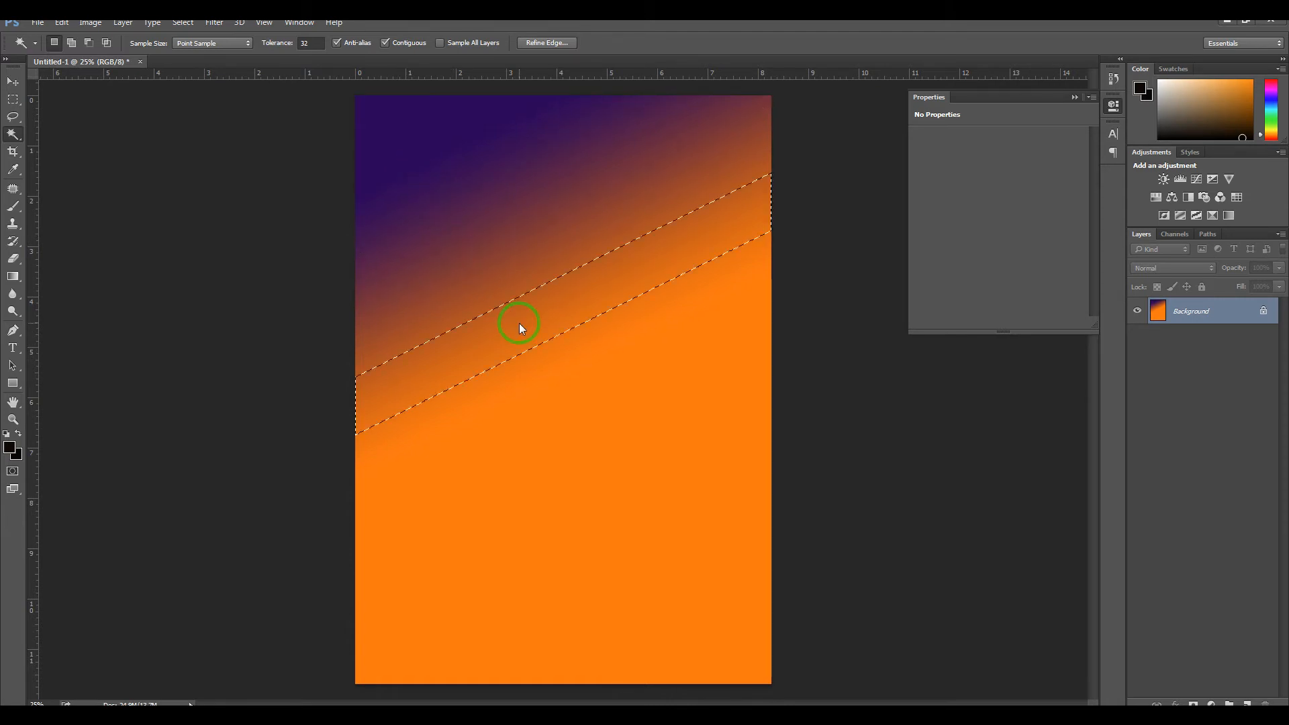
{"action": "left_click", "coordinate": [582, 452]}
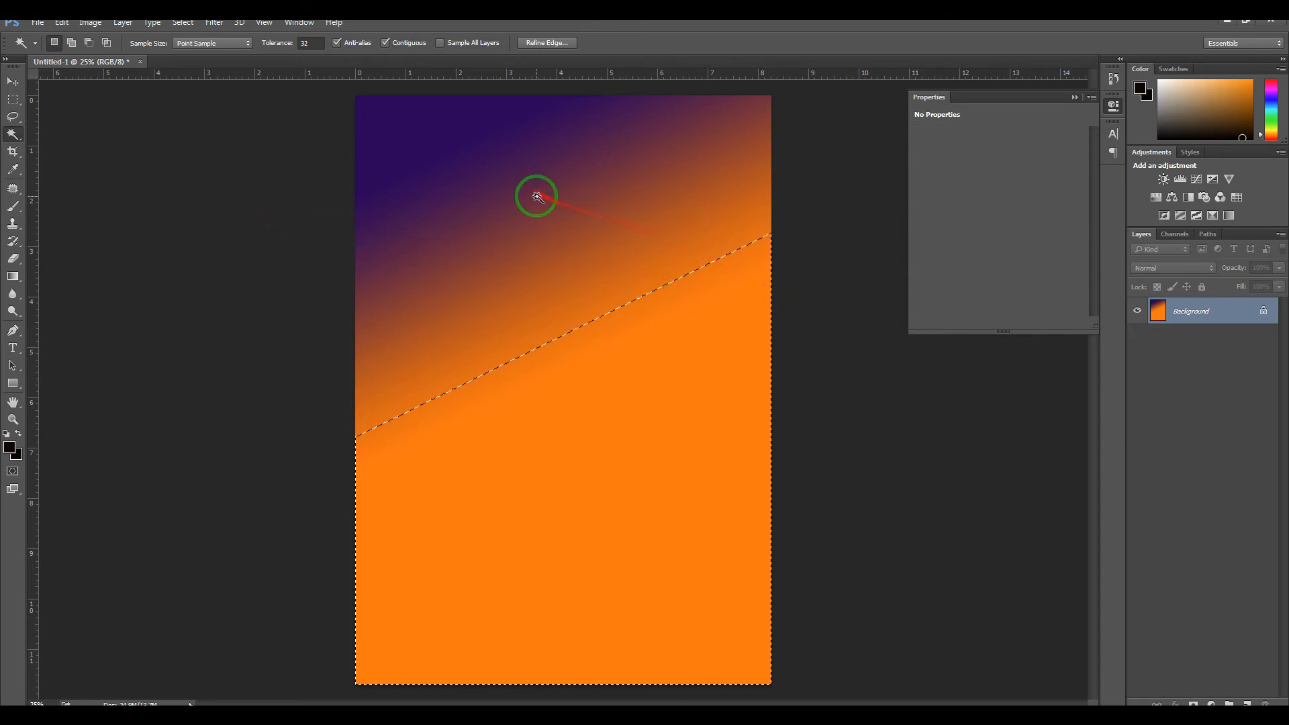
Create a white A4 document at 300 pixels/inch and keep the near-black foreground color 0d0802.
{"action": "key", "text": "ctrl+n"}
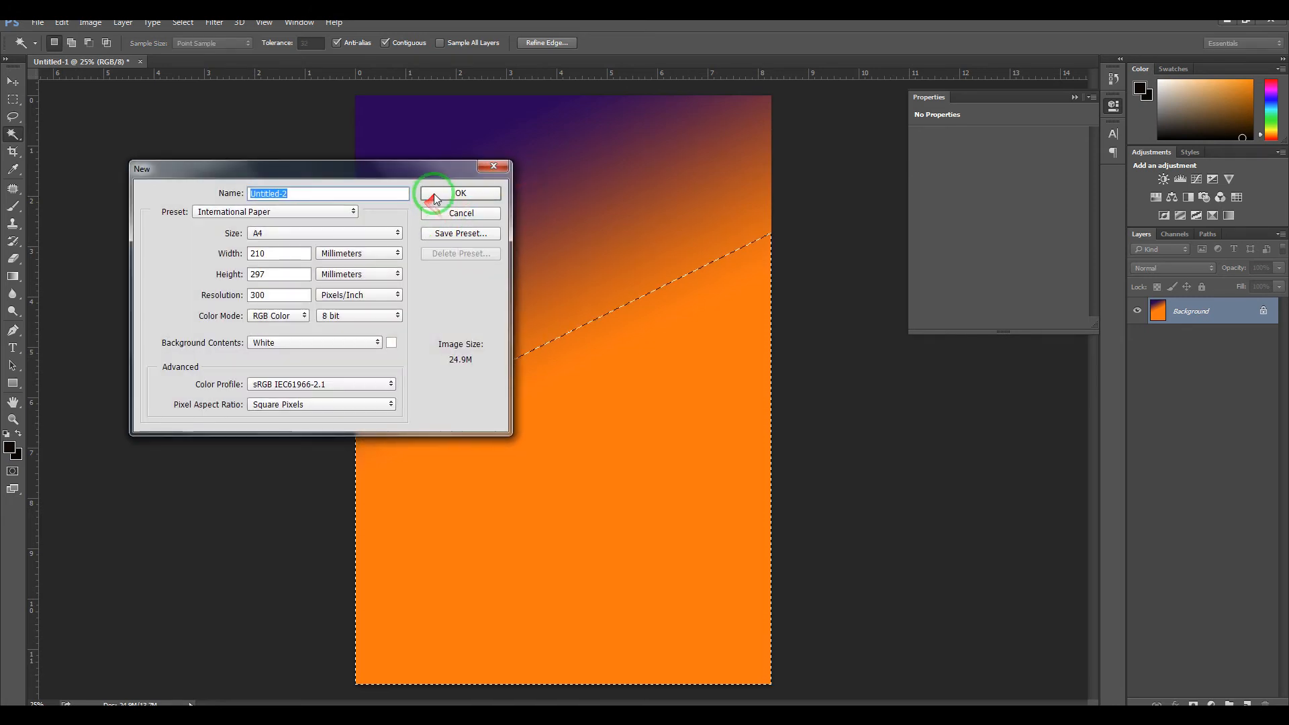
{"action": "left_click", "coordinate": [437, 192]}
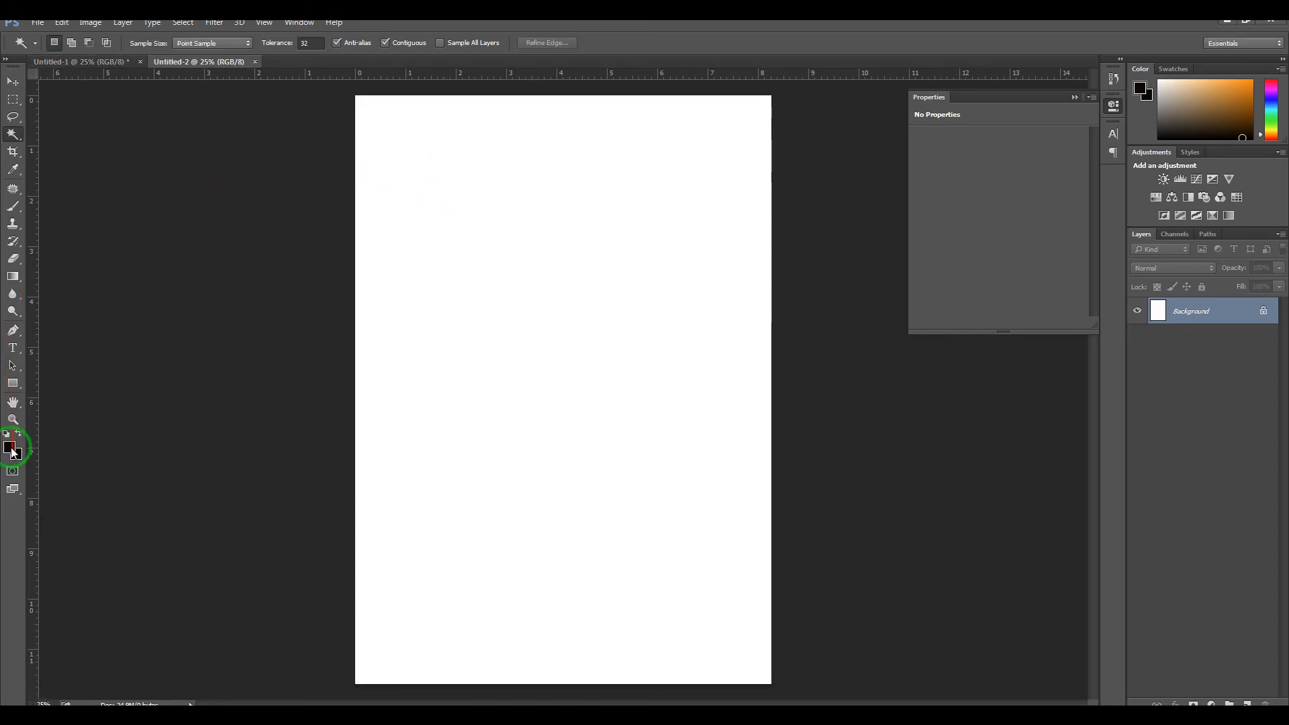
{"action": "left_click", "coordinate": [10, 449]}
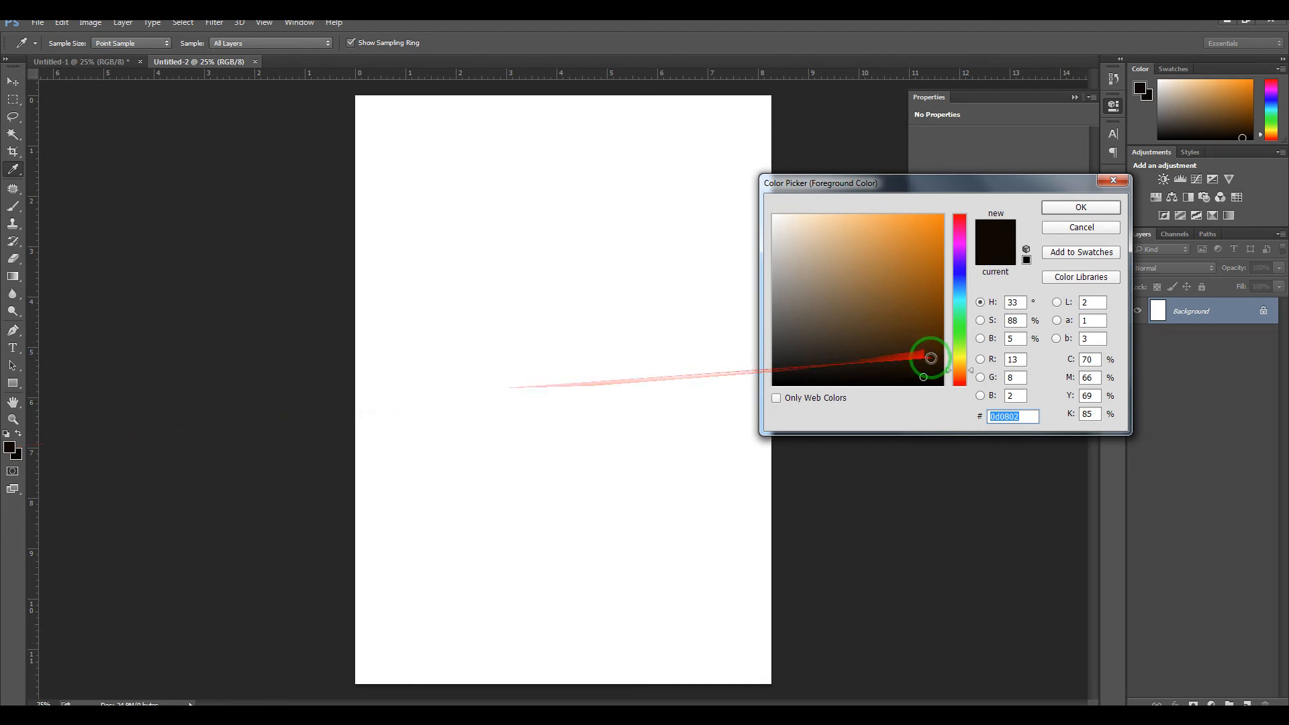
{"action": "left_click", "coordinate": [1067, 204]}
{"action": "key", "text": "w"}
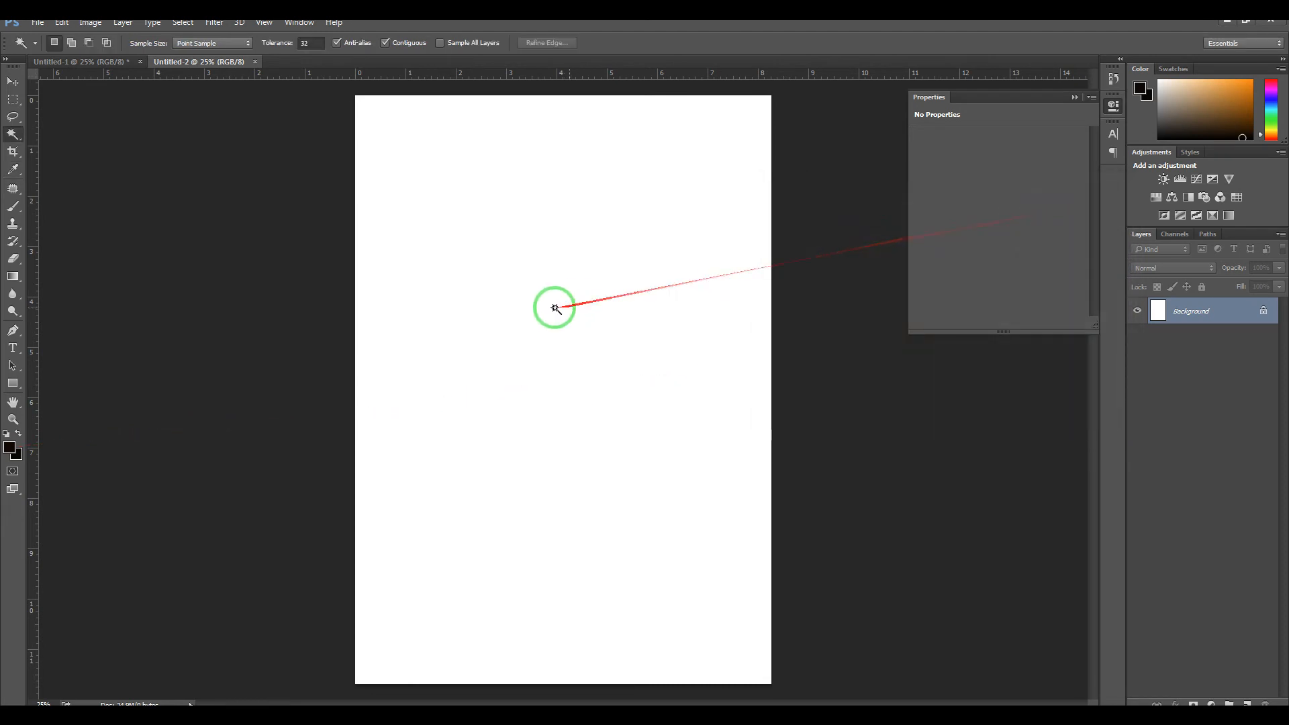
Fill the white canvas with the near-black foreground color using the Paint Bucket tool.
{"action": "left_click", "coordinate": [13, 276]}
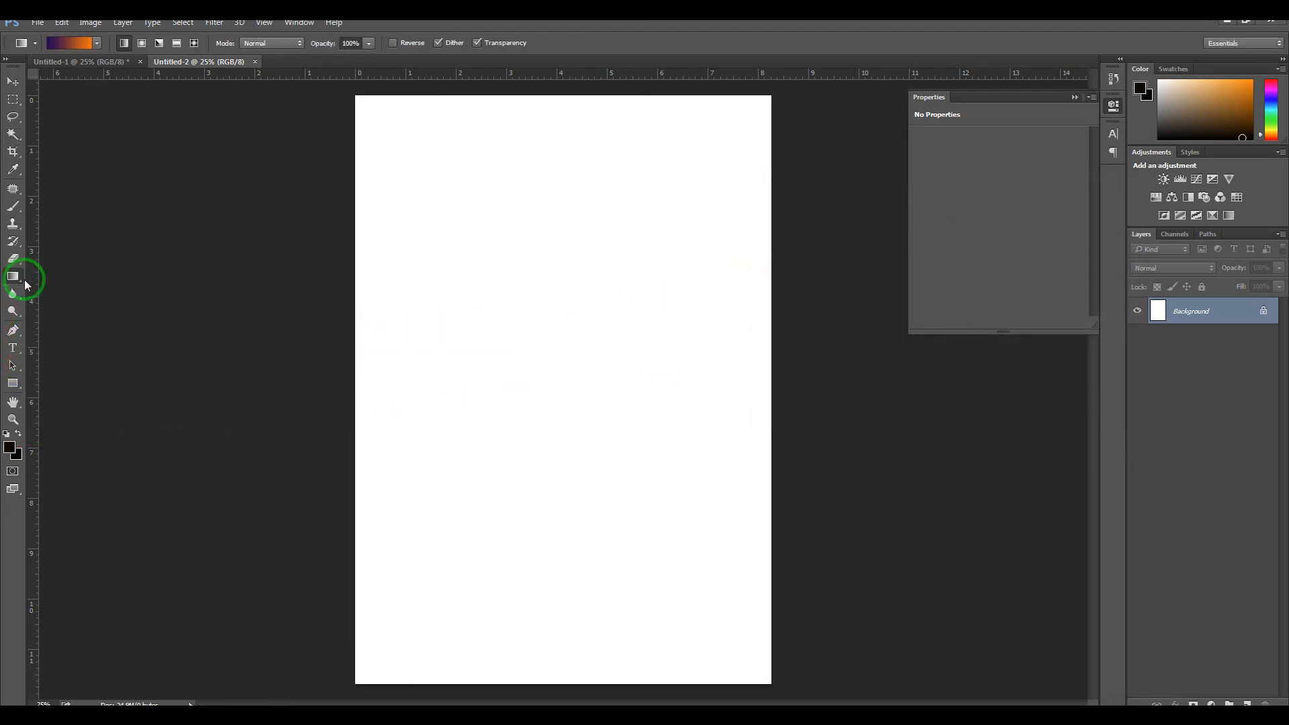
{"action": "right_click", "coordinate": [13, 276]}
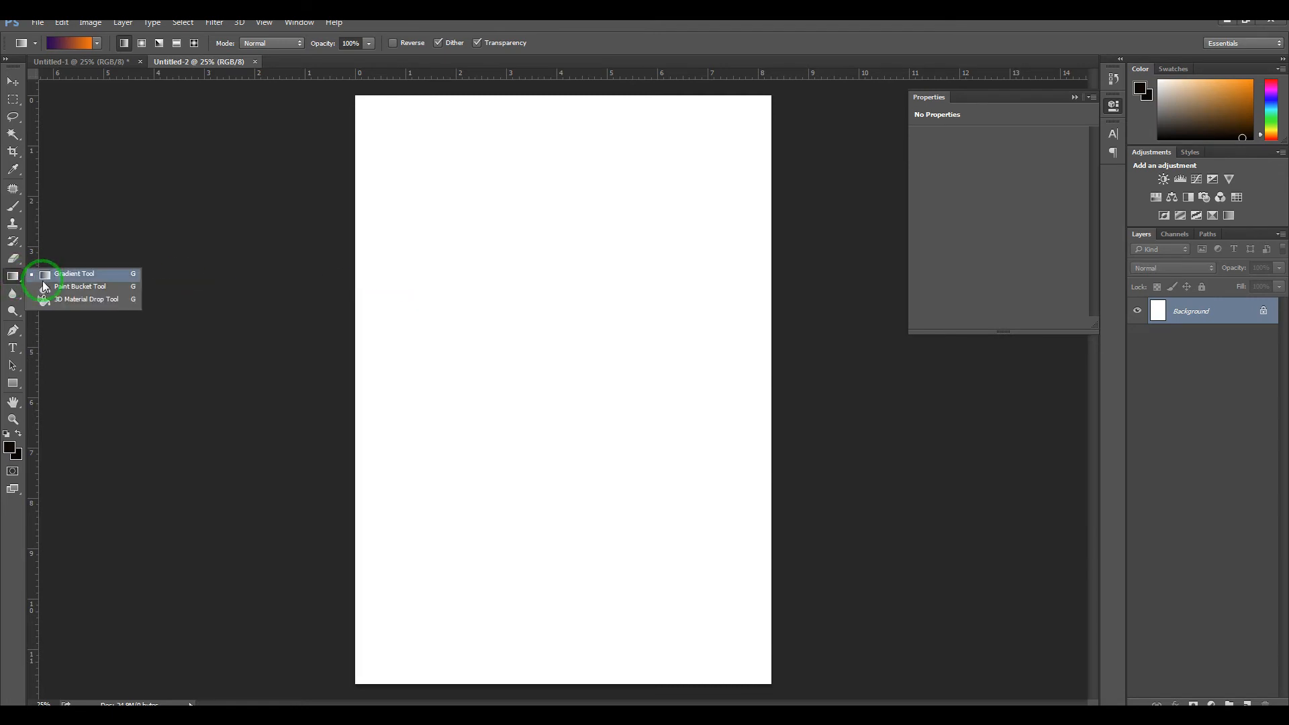
{"action": "left_click", "coordinate": [54, 288]}
{"action": "left_click", "coordinate": [452, 295]}
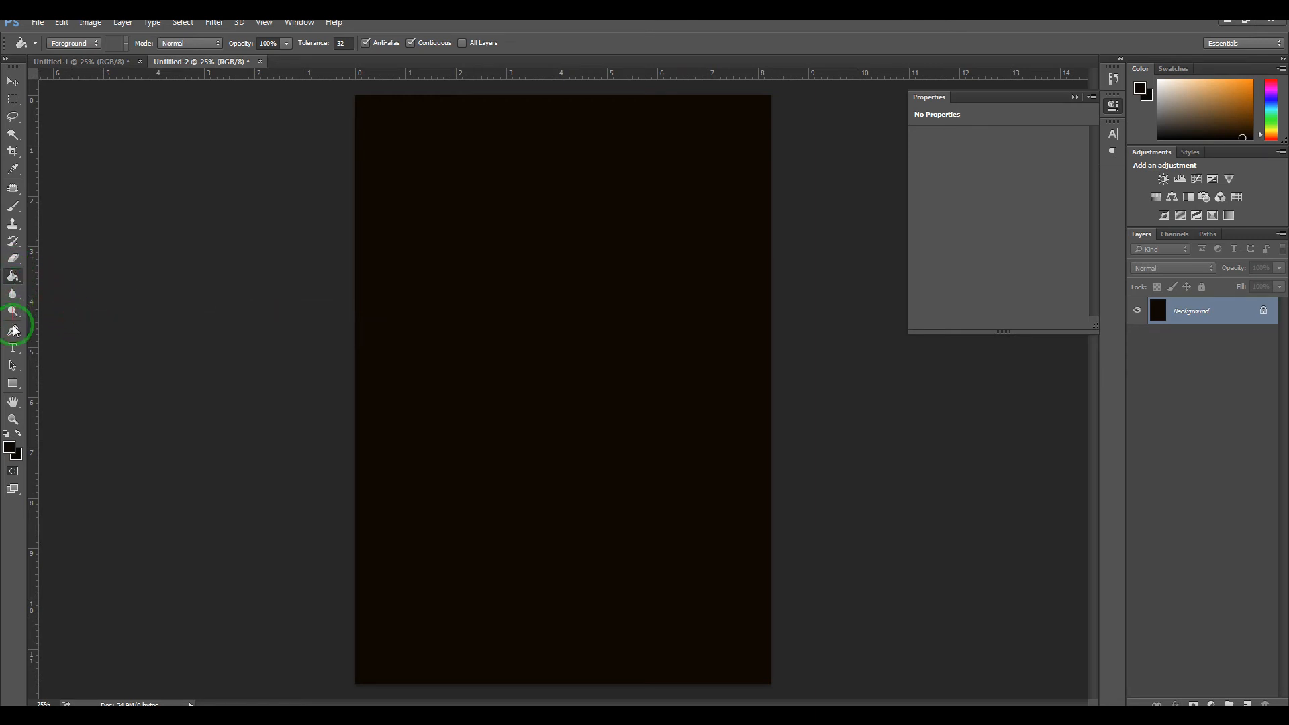
Draw a rectangle shape about 1500 × 1200 px in the upper half of the canvas.
{"action": "left_click", "coordinate": [13, 382]}
{"action": "left_click_drag", "start_coordinate": [430, 231], "coordinate": [667, 412]}
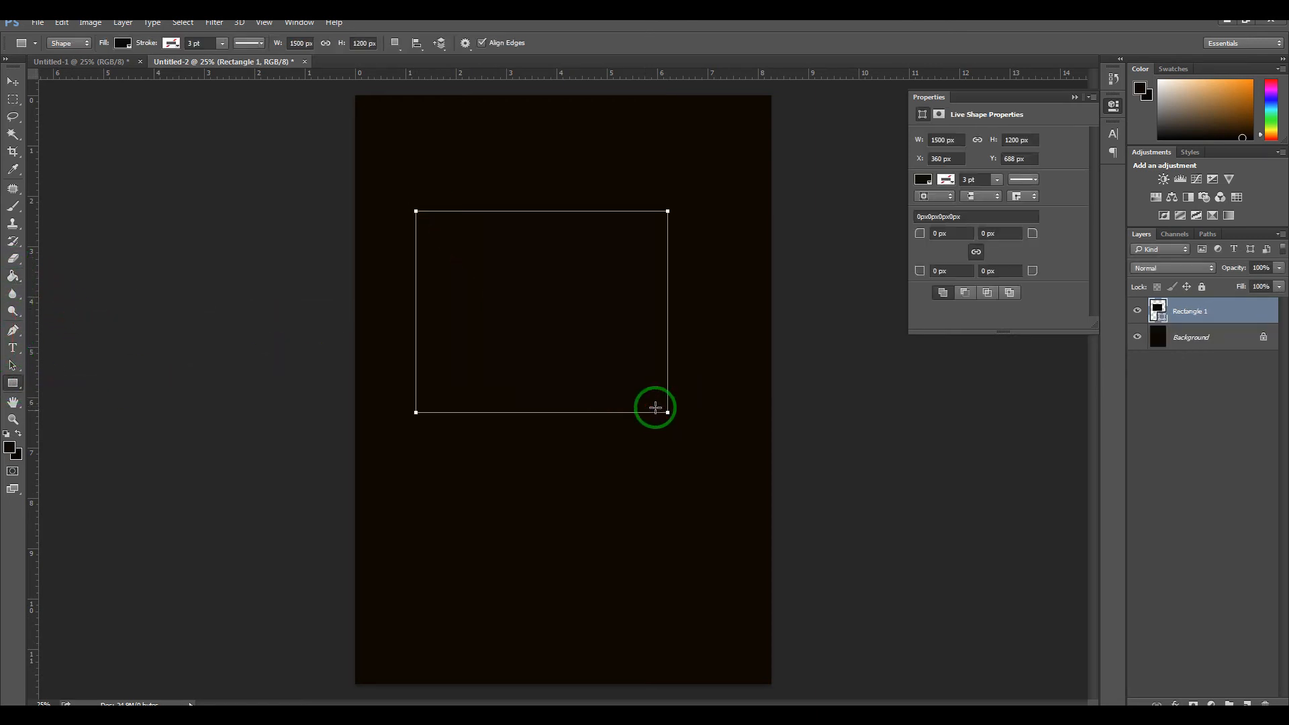
Set the foreground color to orange e1891a, rasterize the rectangle shape and fill it with that color.
{"action": "left_click", "coordinate": [9, 448]}
{"action": "left_click", "coordinate": [924, 235]}
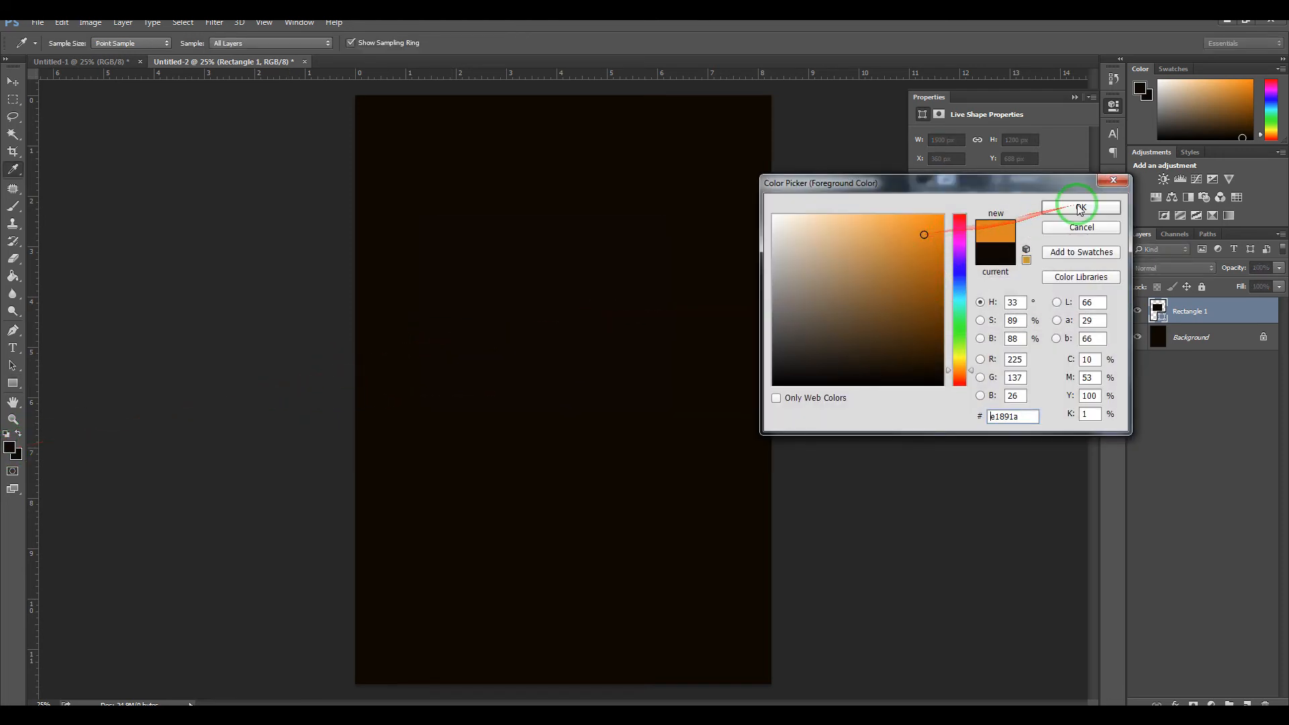
{"action": "left_click", "coordinate": [1080, 208]}
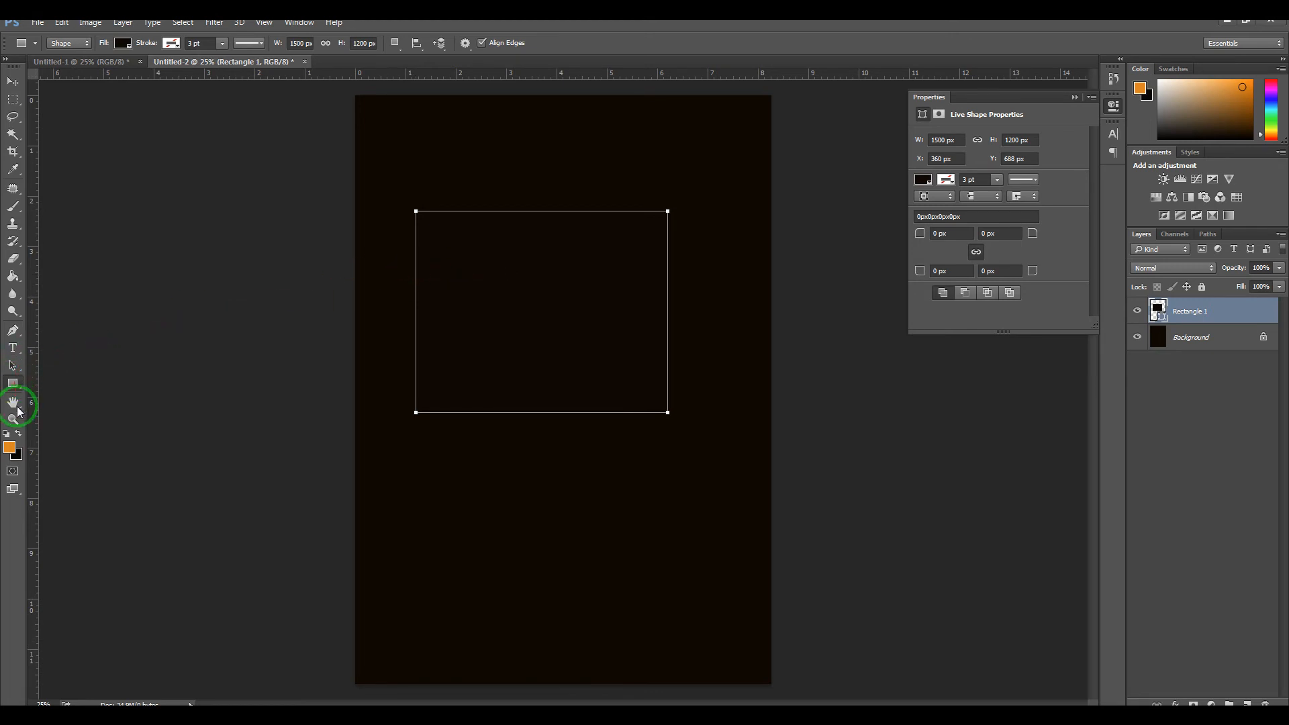
{"action": "left_click", "coordinate": [12, 277]}
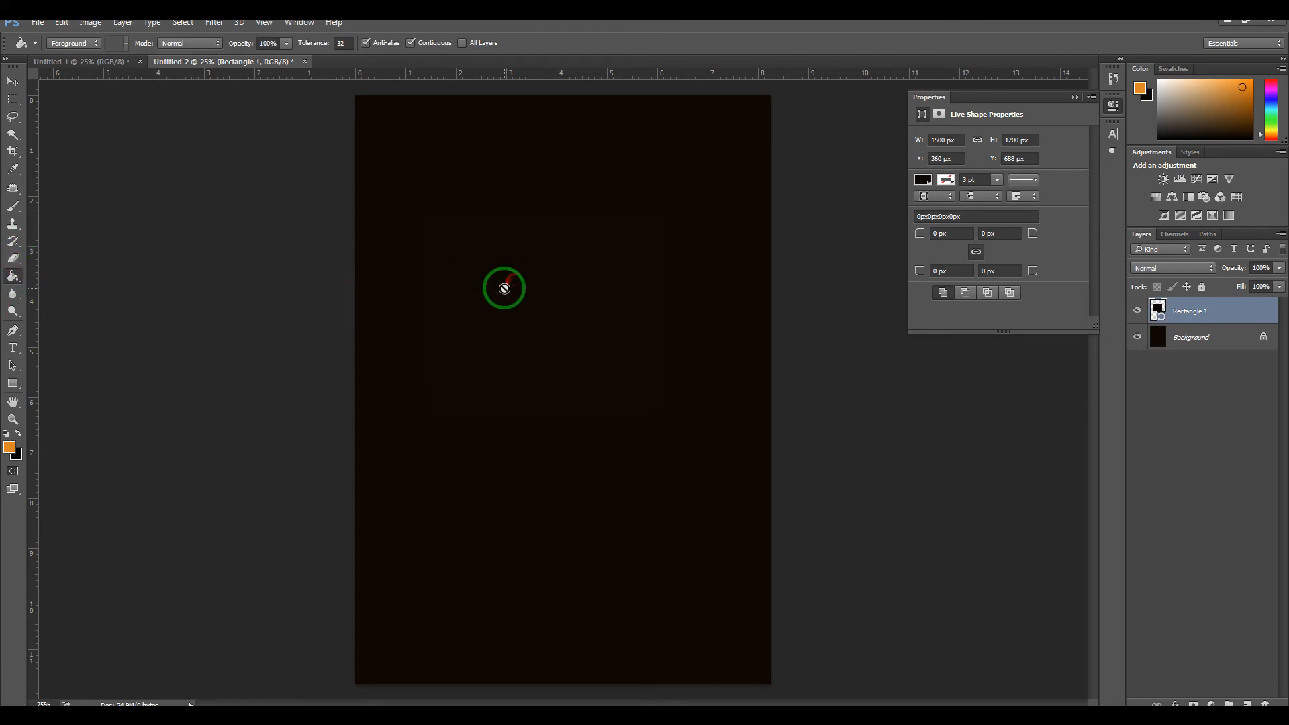
{"action": "left_click", "coordinate": [517, 293]}
{"action": "left_click", "coordinate": [602, 283]}
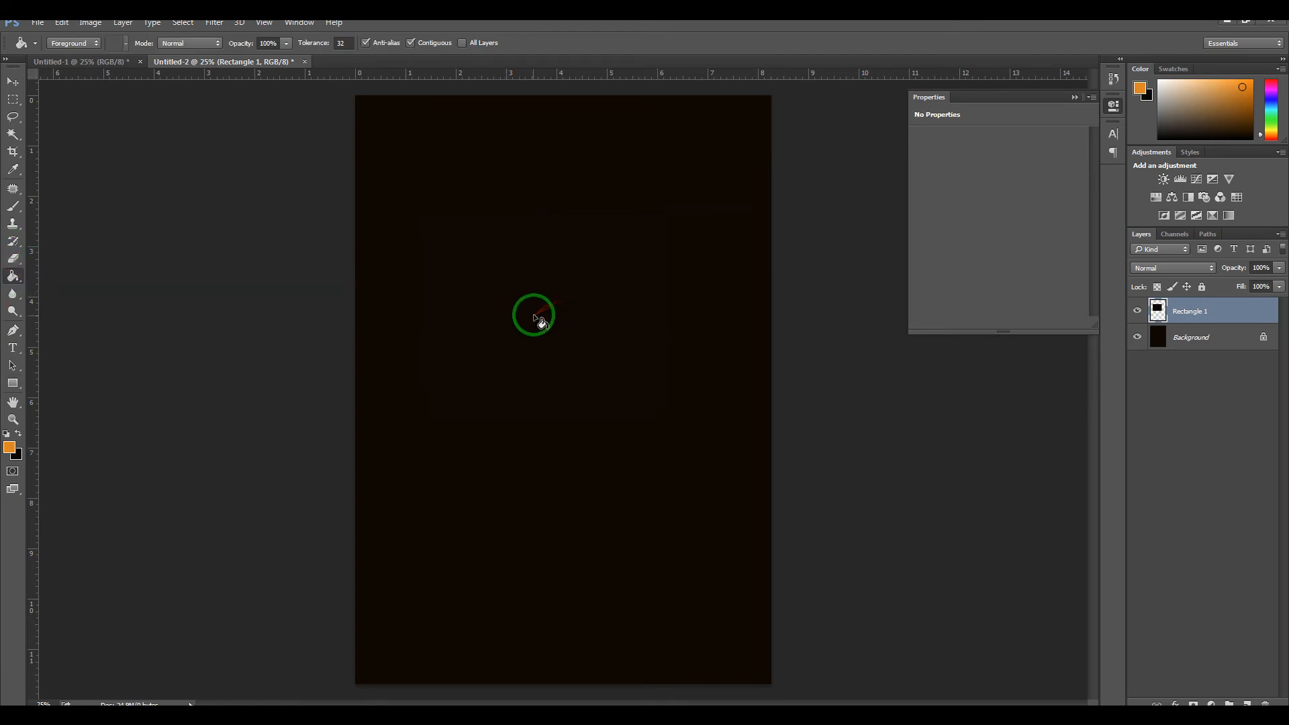
Flatten the image into a single background layer and switch to the Move tool.
{"action": "left_click", "coordinate": [122, 22]}
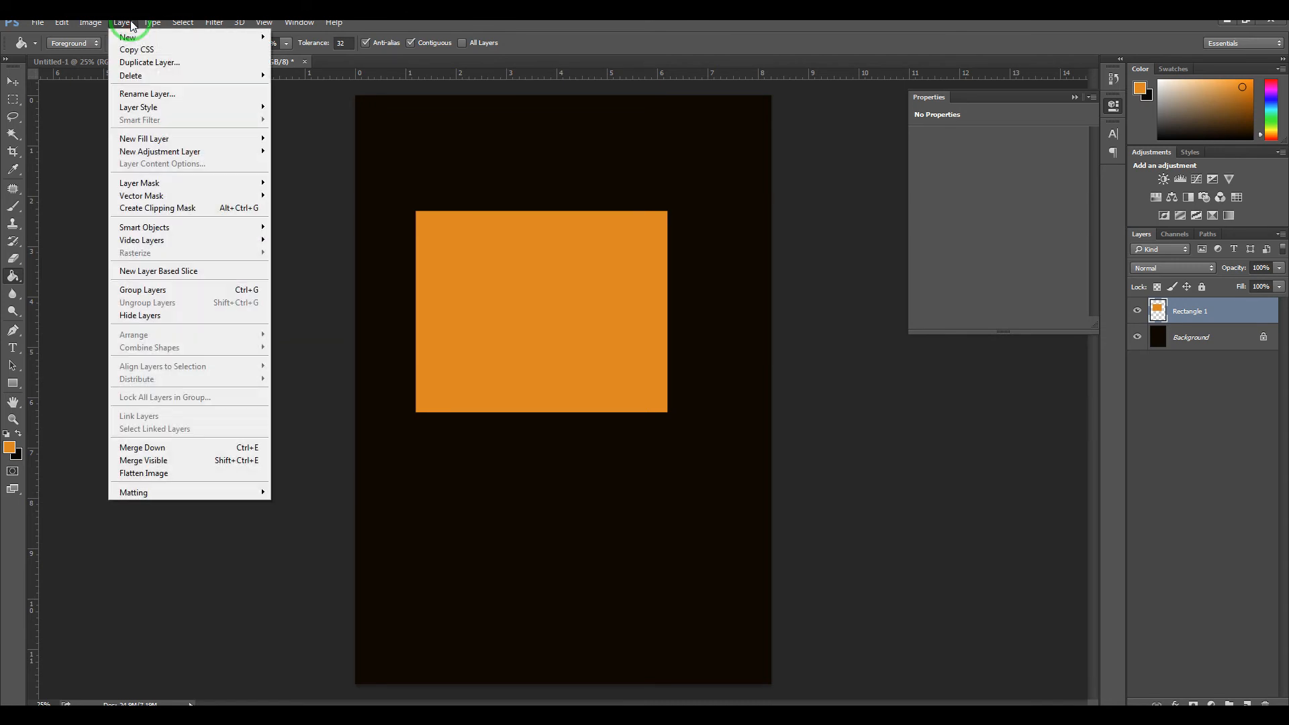
{"action": "left_click", "coordinate": [146, 473]}
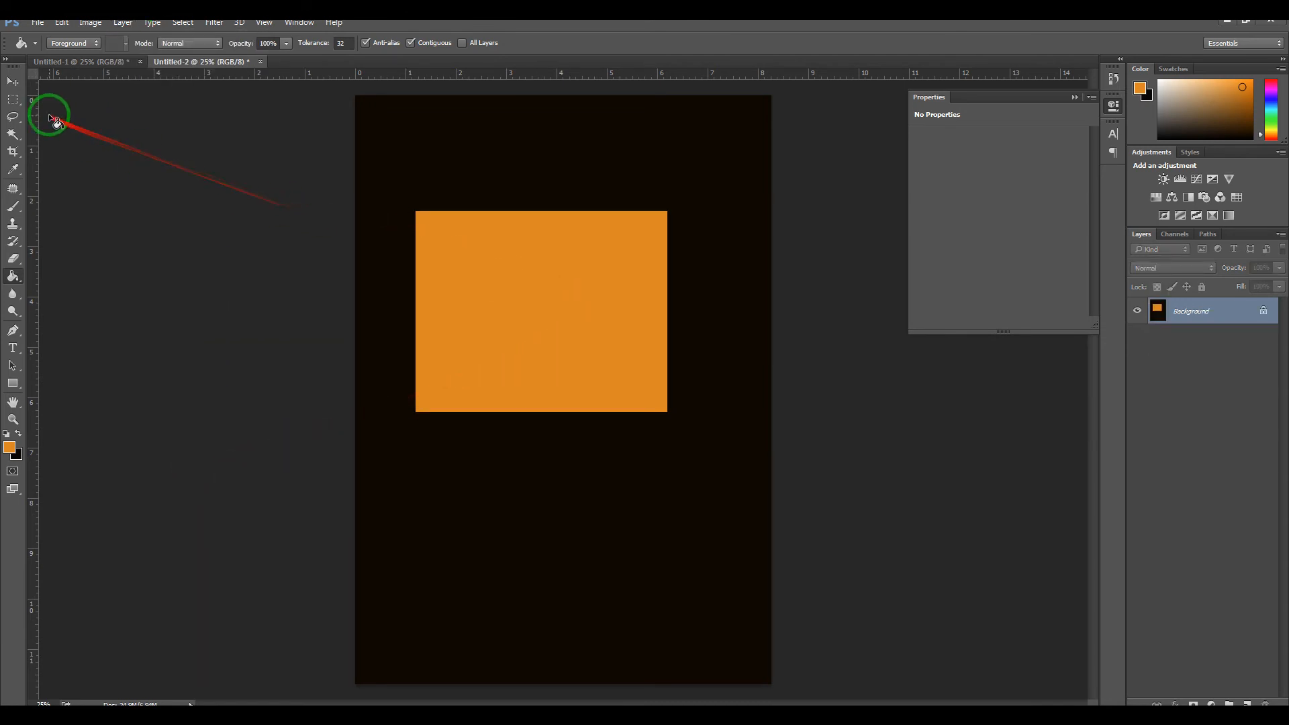
{"action": "left_click", "coordinate": [13, 81]}
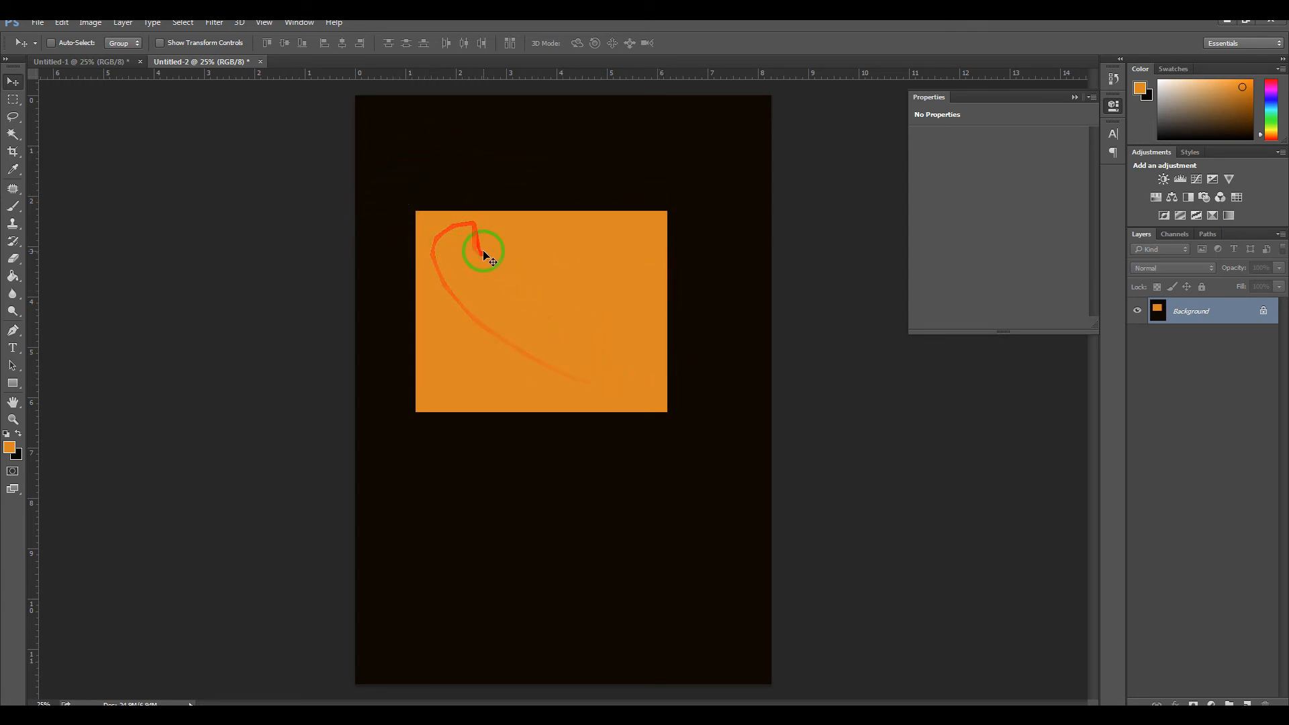
Select the orange rectangle with the Magic Wand and fill it with white at Normal mode and 100% opacity.
{"action": "left_click", "coordinate": [13, 136]}
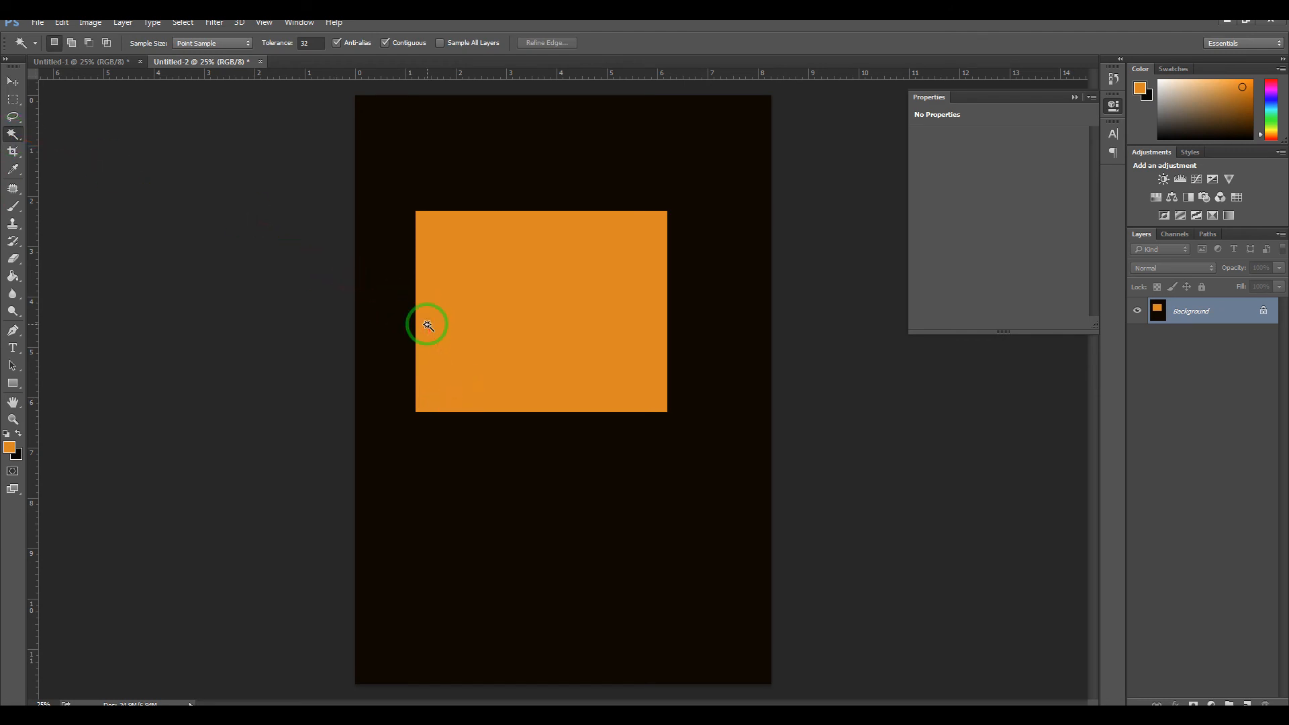
{"action": "left_click", "coordinate": [474, 299]}
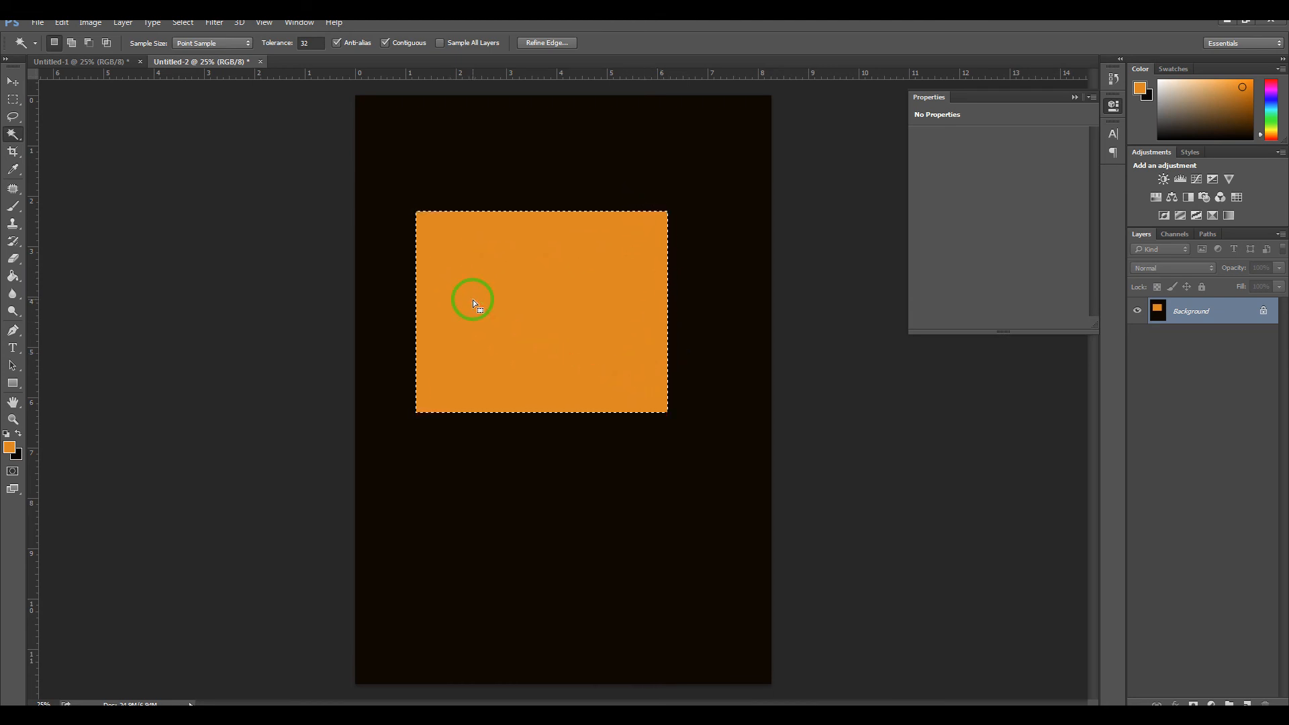
{"action": "key", "text": "shift+F5"}
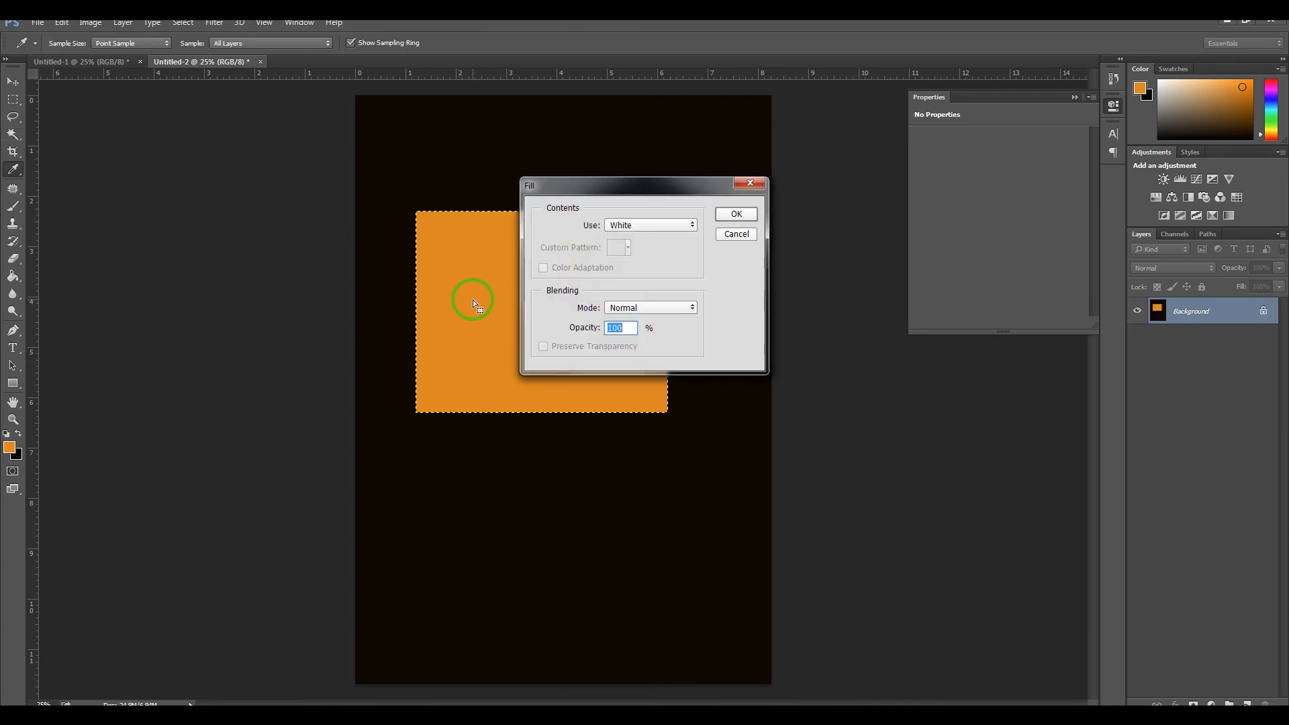
{"action": "left_click", "coordinate": [718, 218]}
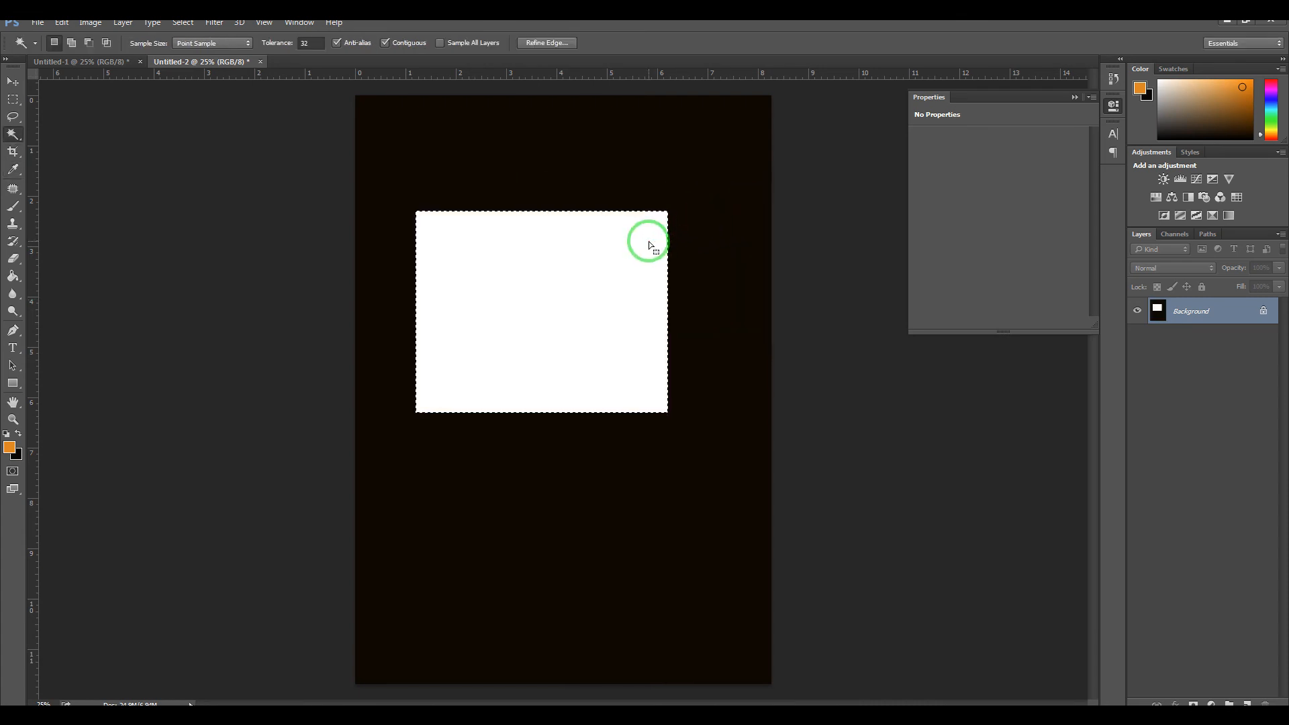
Select the near-black area around the rectangle with the Magic Wand and fill it with white.
{"action": "left_click", "coordinate": [559, 134]}
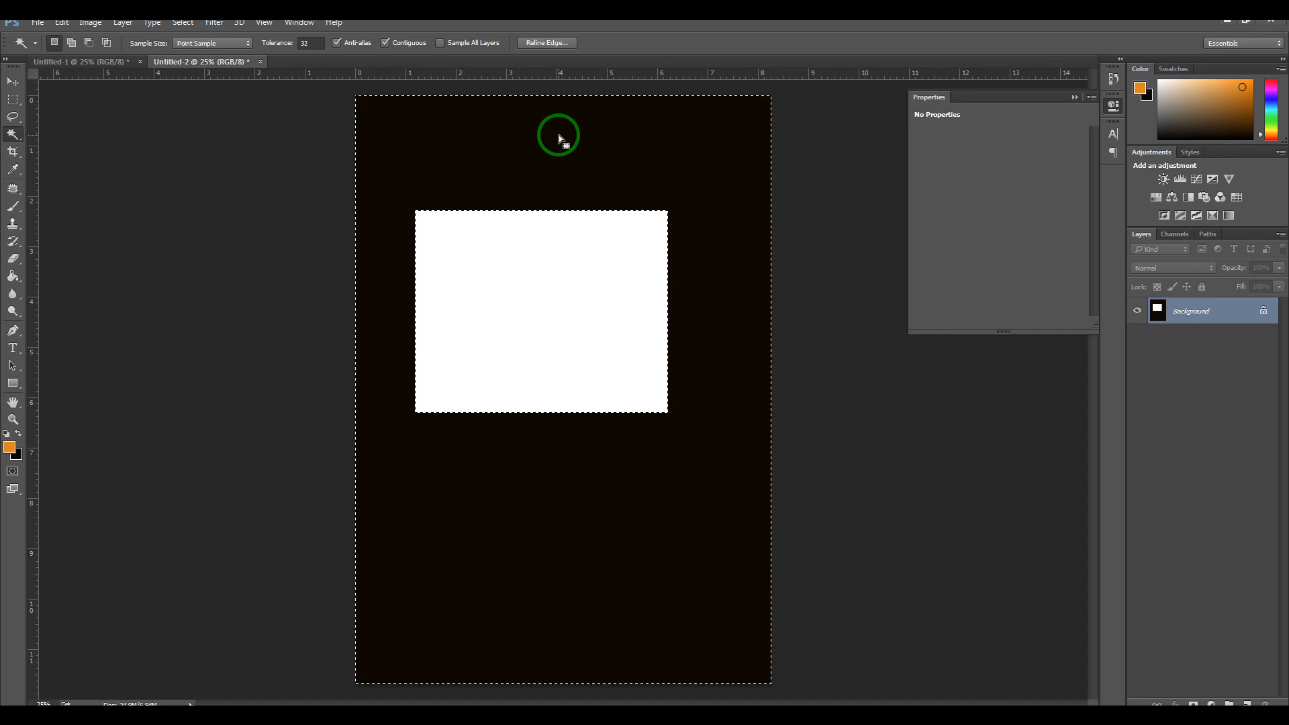
{"action": "key", "text": "shift+F5"}
{"action": "left_click", "coordinate": [730, 208]}
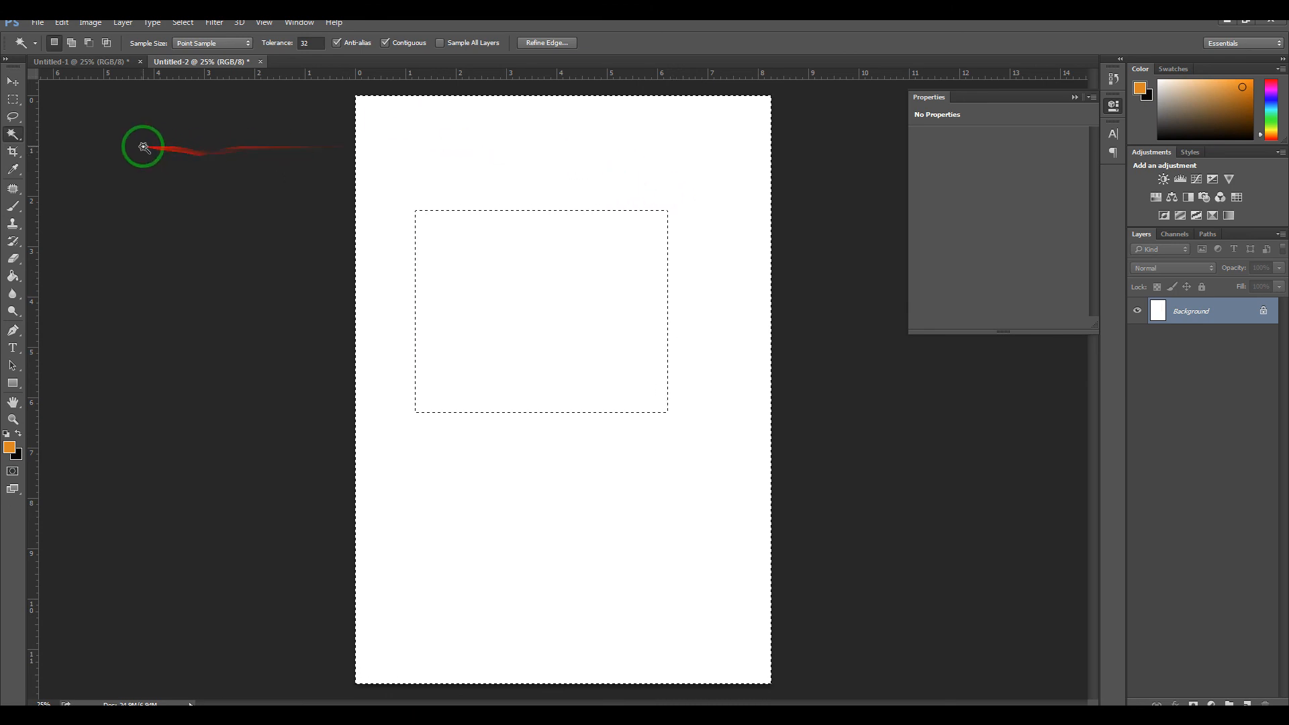
Display the choice between the Quick Selection and Magic Wand tools.
{"action": "right_click", "coordinate": [13, 133]}
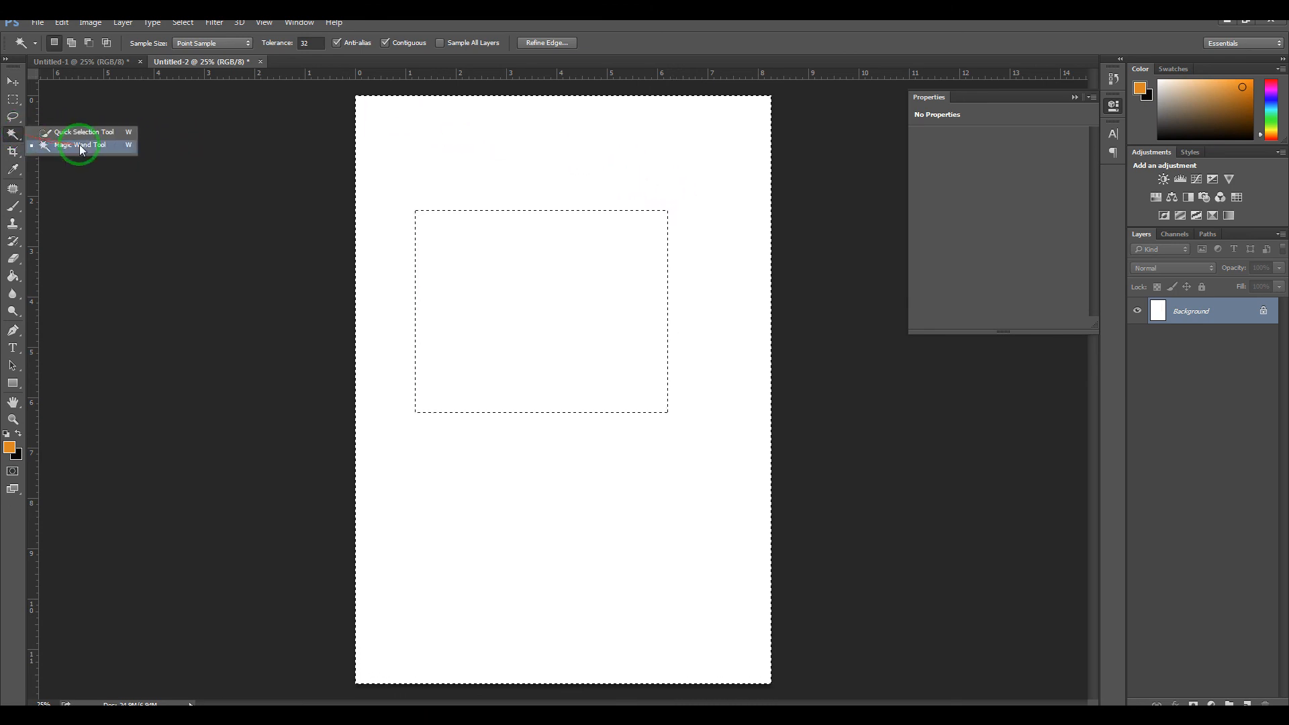